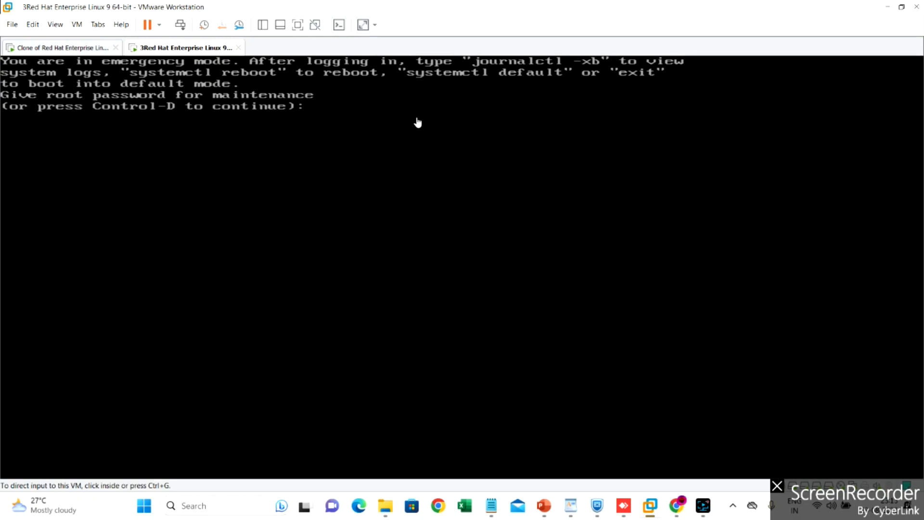
Log into the emergency shell with the root password and open /etc/fstab in vi
left_click(363, 128)
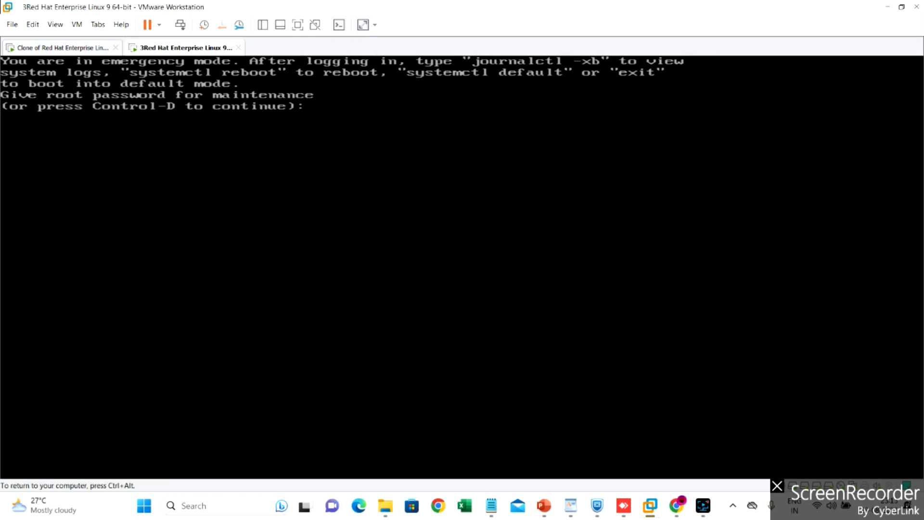
key("Return")
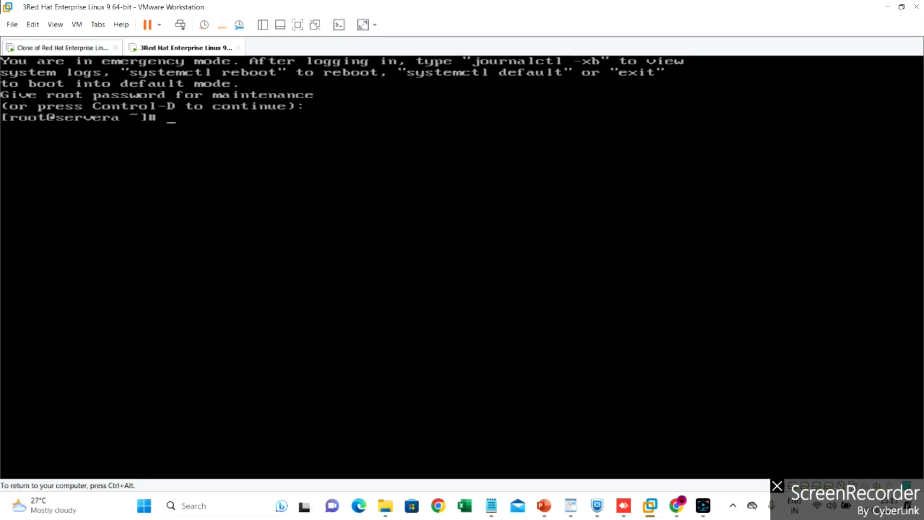
type("v")
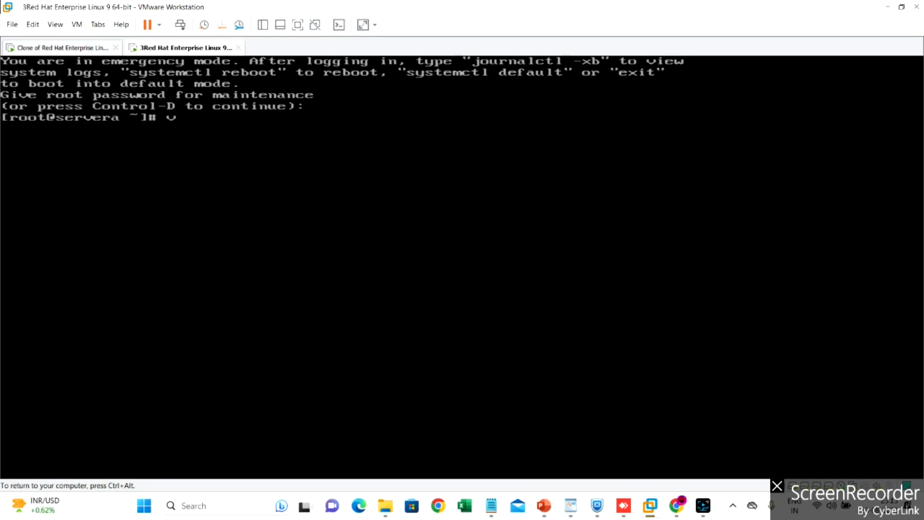
type("i /etc/fstab")
key("Return")
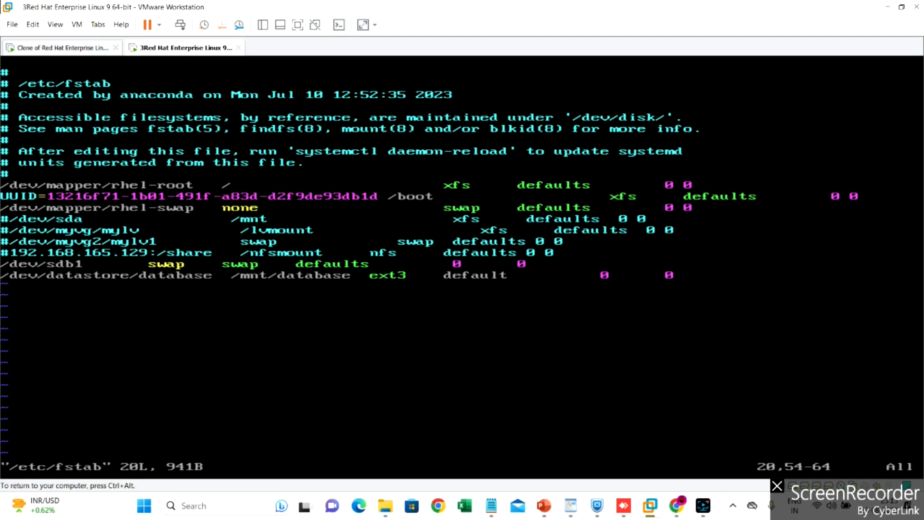
Change the /mnt/database entry's mount option from 'default' to 'defaults'
key("Left")
key("Left")
key("Right")
key("i")
key("Delete")
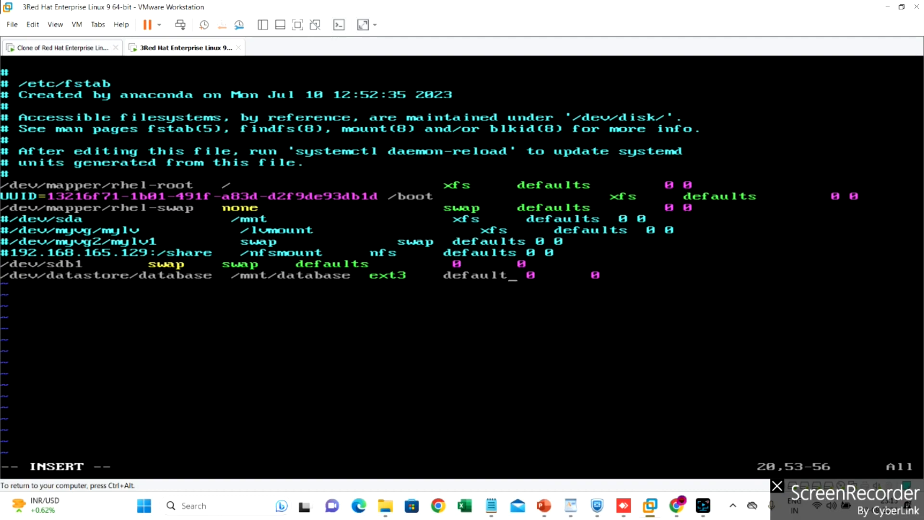
type("i")
key("BackSpace")
type("s")
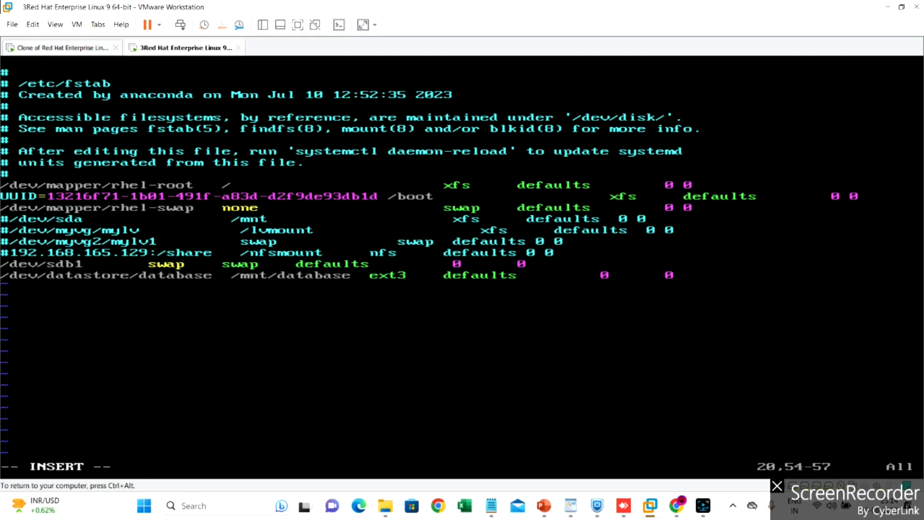
Save /etc/fstab with :wq and reboot the virtual machine
key("Escape")
type(":wq")
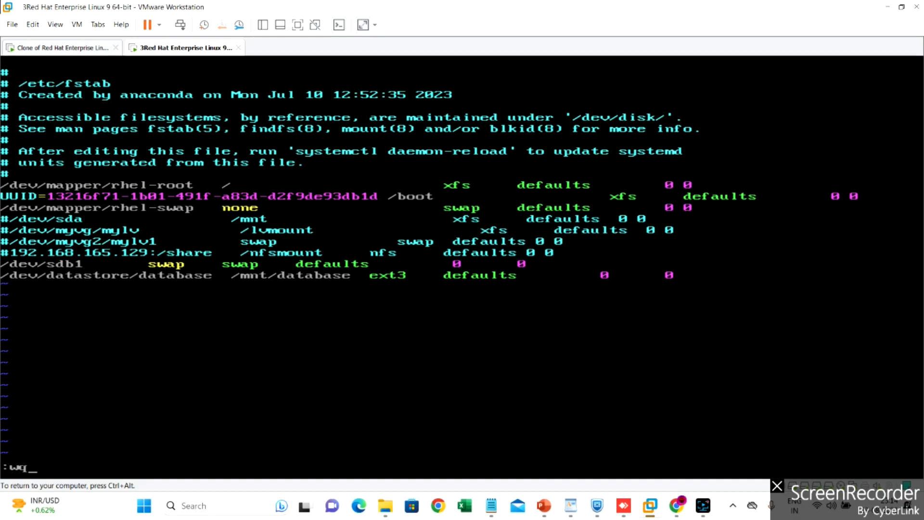
key("Return")
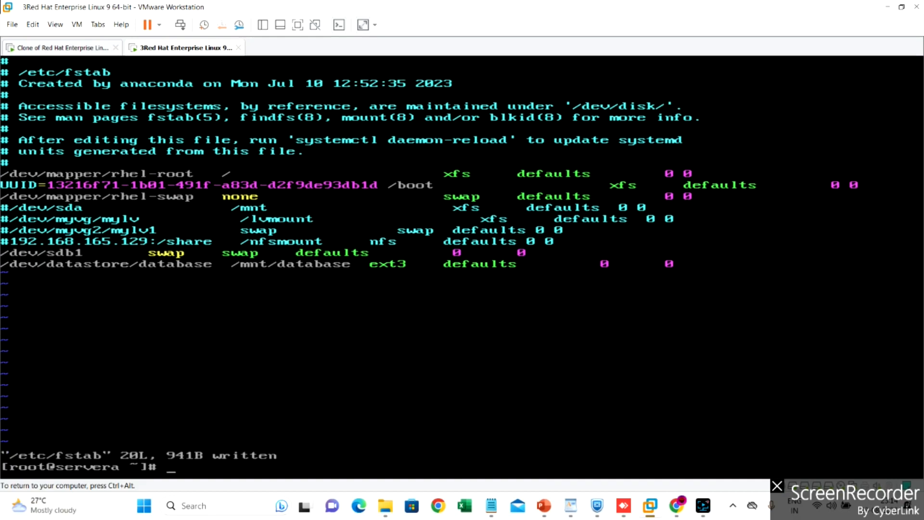
type("reboot")
key("Return")
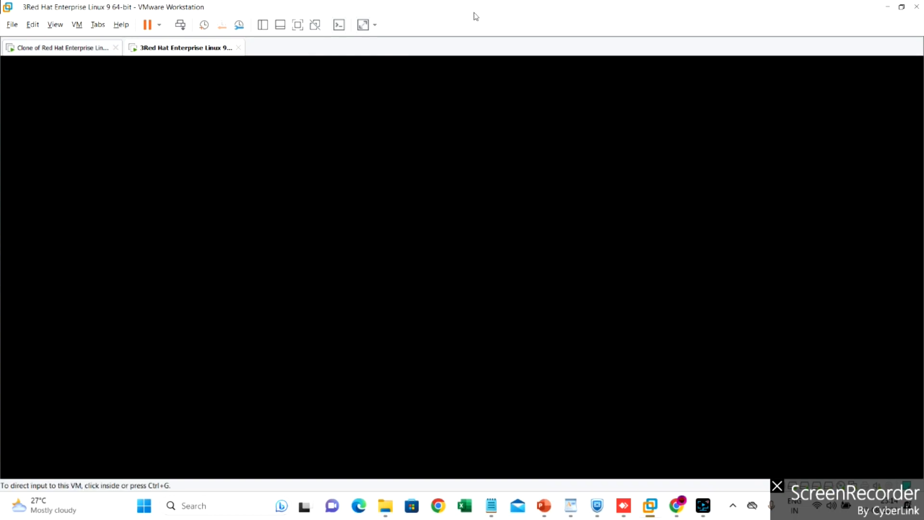
Disconnect the VM's CD/DVD (SATA) drive through Removable Devices on the tab menu
right_click(205, 48)
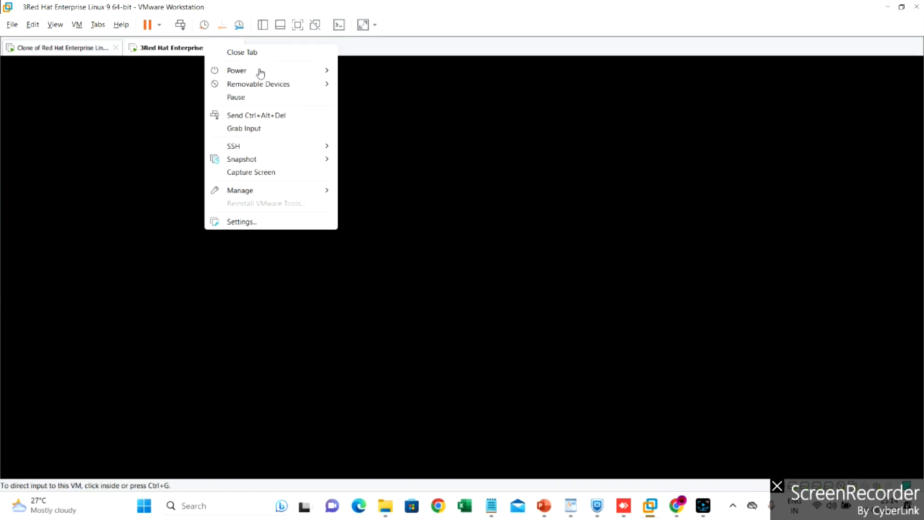
mouse_move(286, 84)
mouse_move(464, 89)
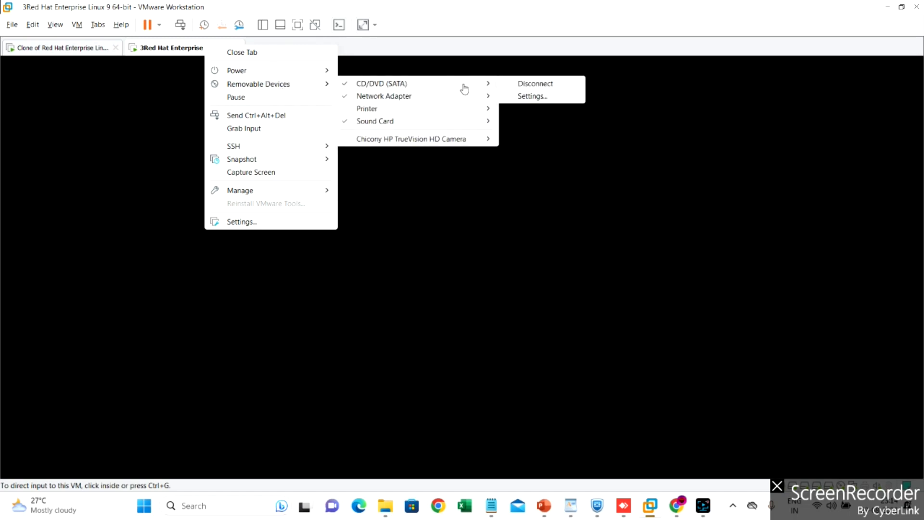
left_click(537, 85)
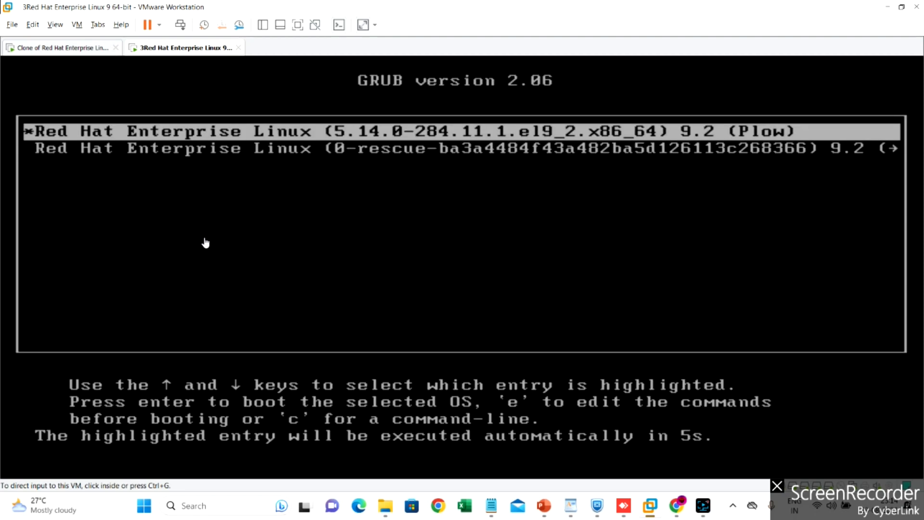
Boot the first GRUB entry, the Red Hat Enterprise Linux 9.2 kernel
left_click(451, 138)
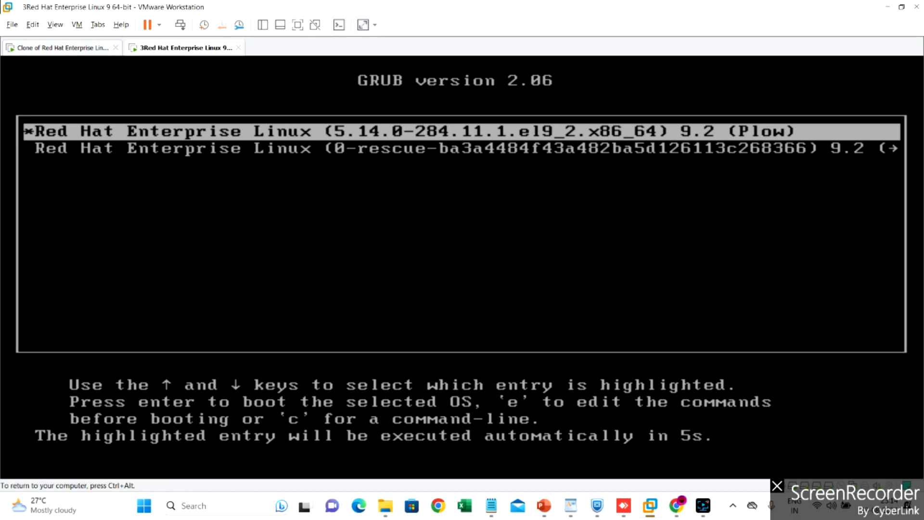
key("Return")
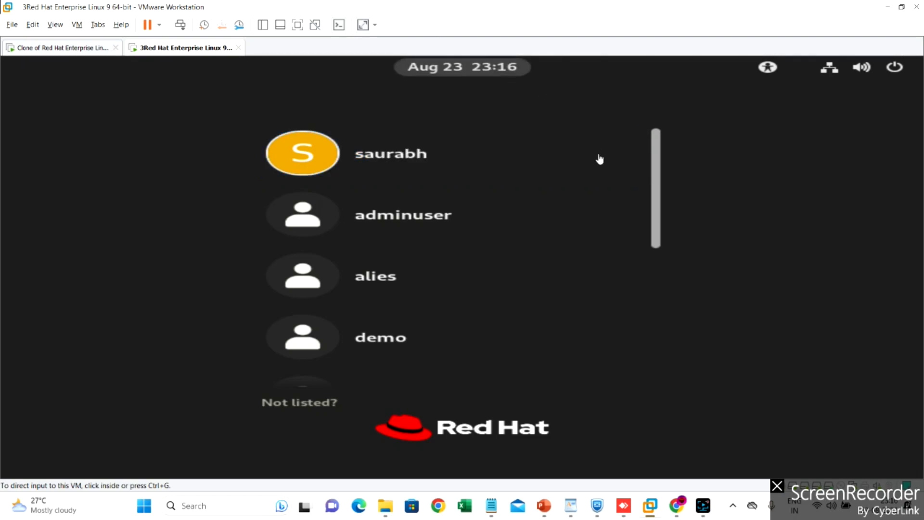
Choose 'Not listed?' on the login screen and enter the username root
left_click(657, 190)
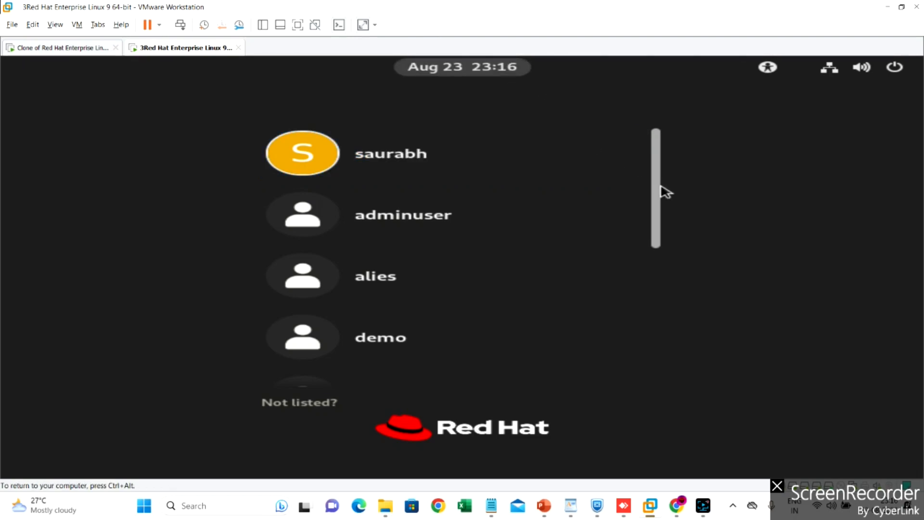
left_click(657, 236)
left_click_drag(659, 234, 656, 416)
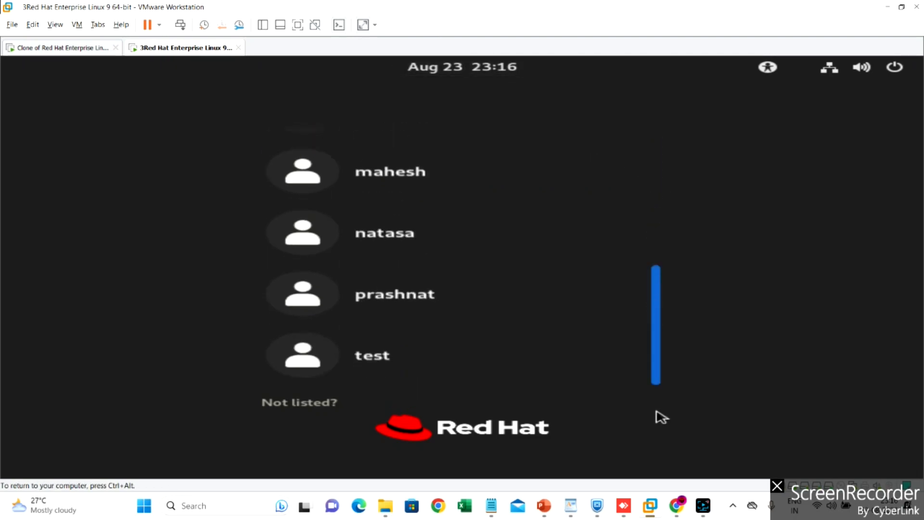
left_click(295, 406)
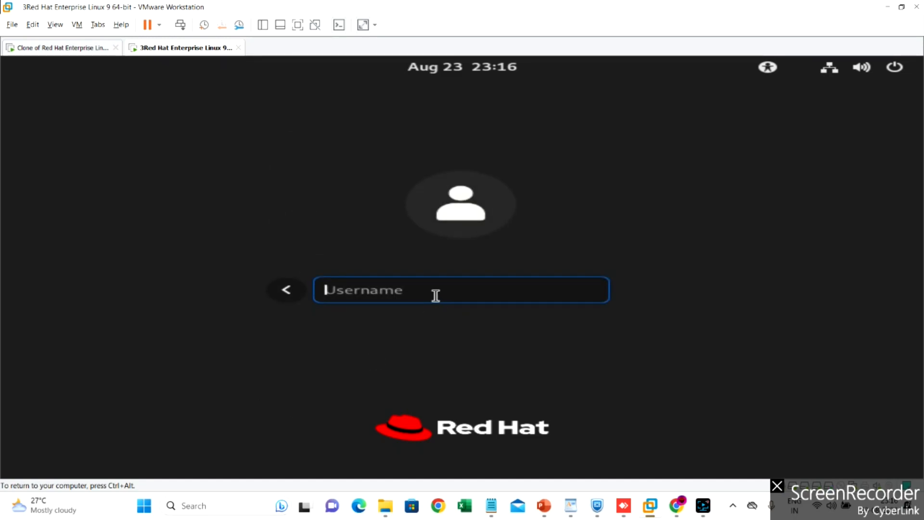
type("rel")
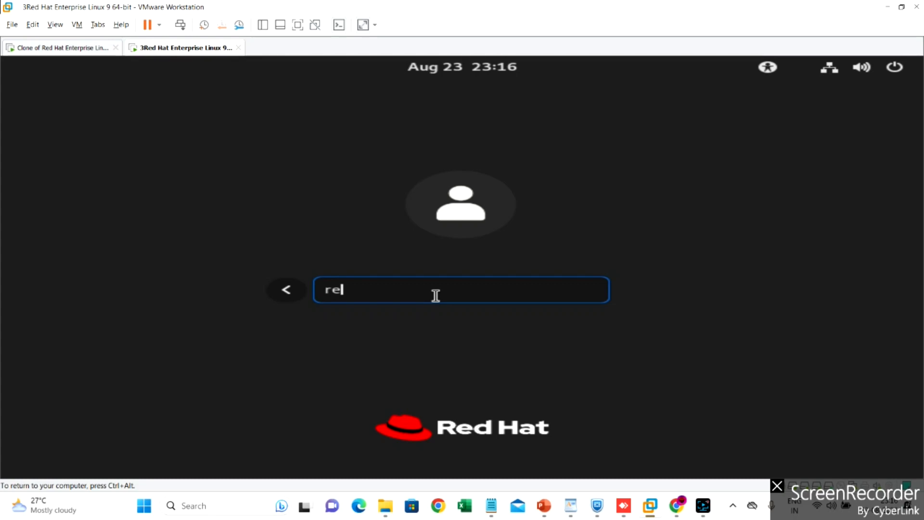
key("BackSpace")
key("BackSpace")
type("oot")
key("Return")
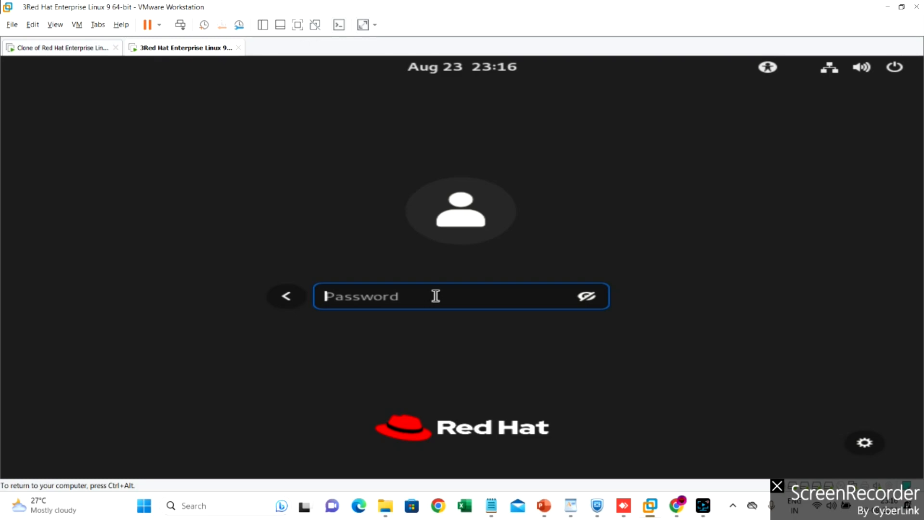
Enter the root password, retrying with another password after the first attempt fails
type("redhat")
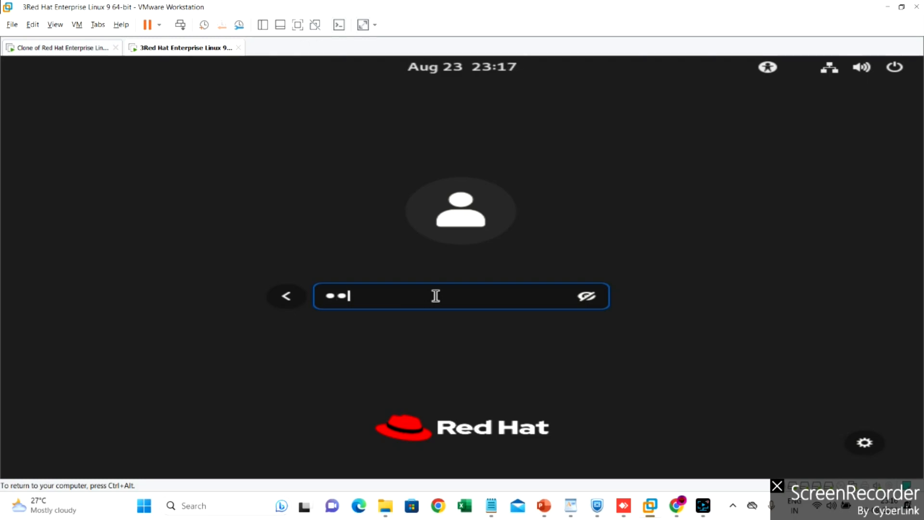
type("123")
key("Return")
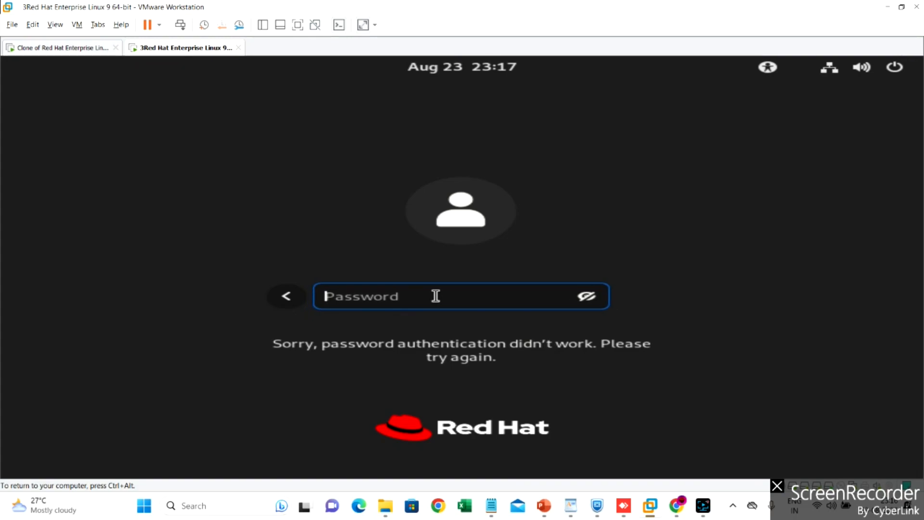
type("1234")
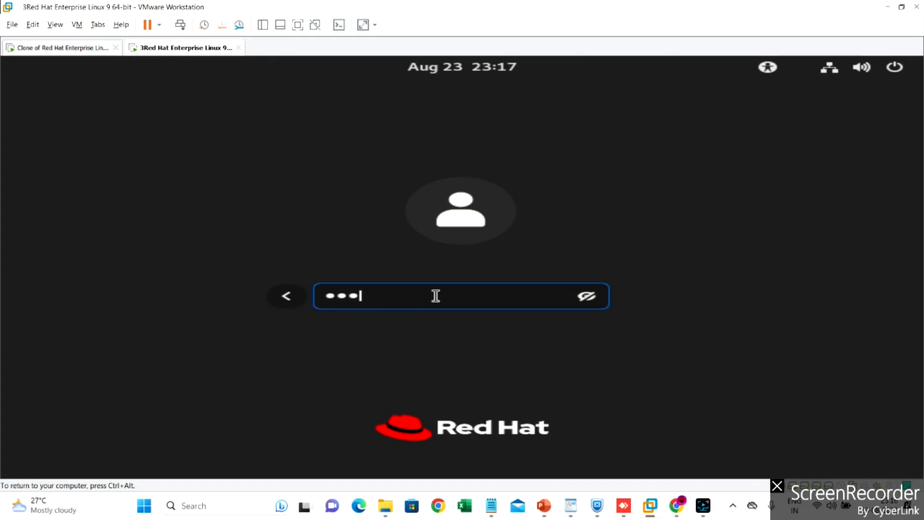
type("56789")
key("Return")
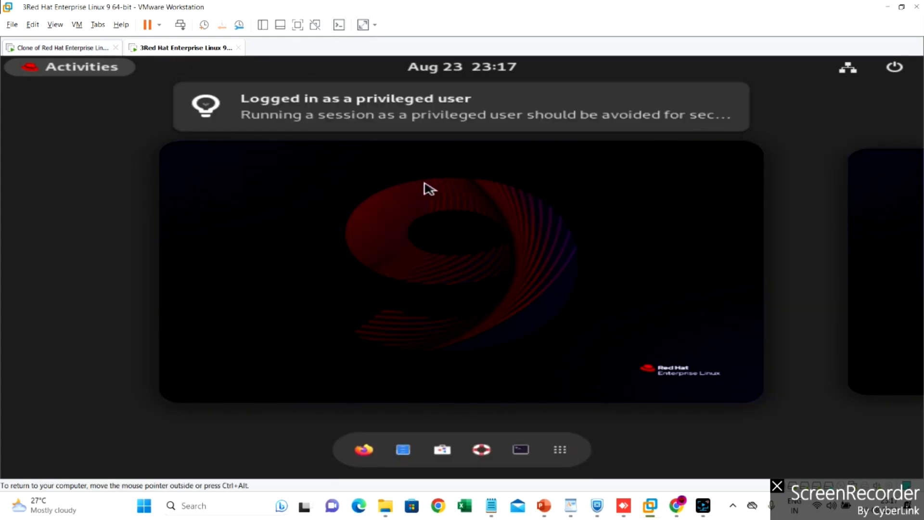
Close the 'Logged in as a privileged user' and 'System Not Registered' notifications
left_click(723, 101)
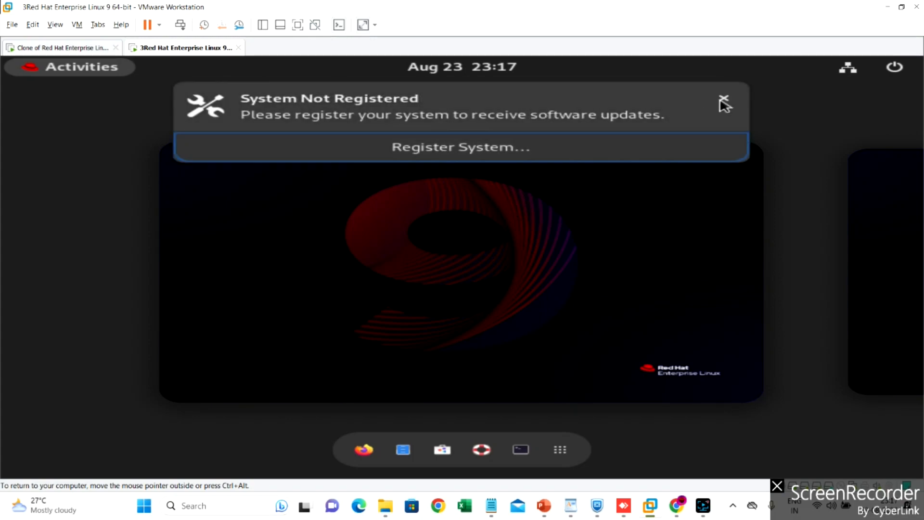
left_click(723, 101)
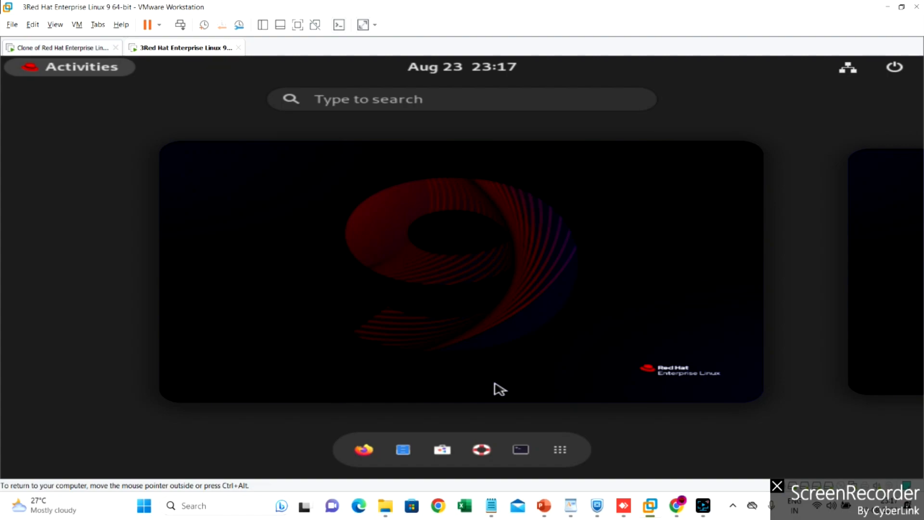
right_click(187, 49)
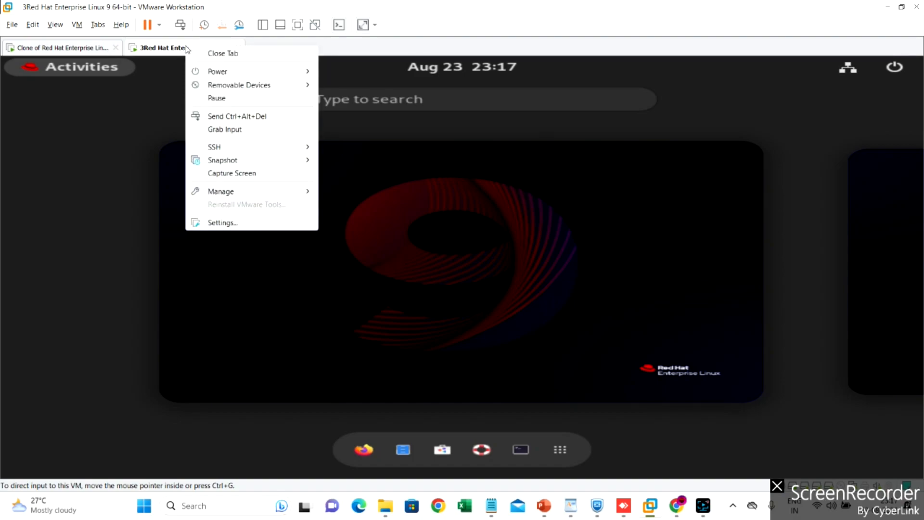
mouse_move(217, 76)
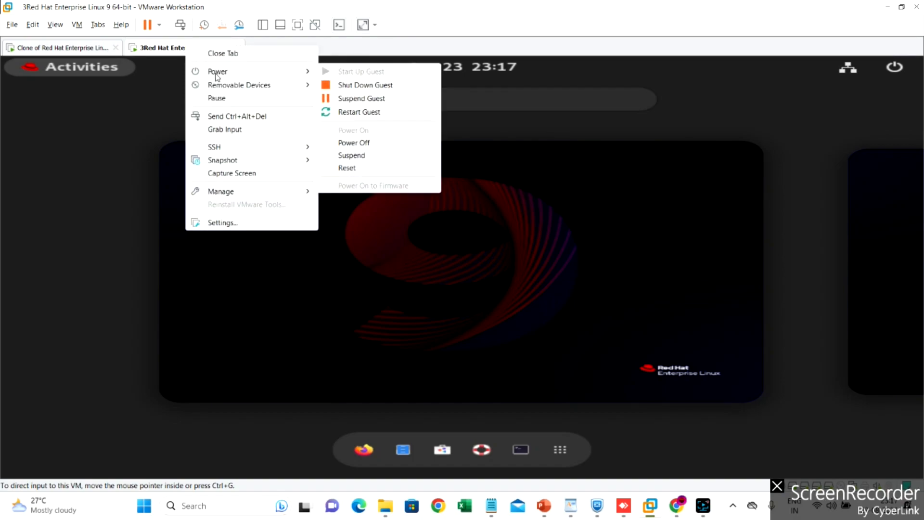
left_click(517, 272)
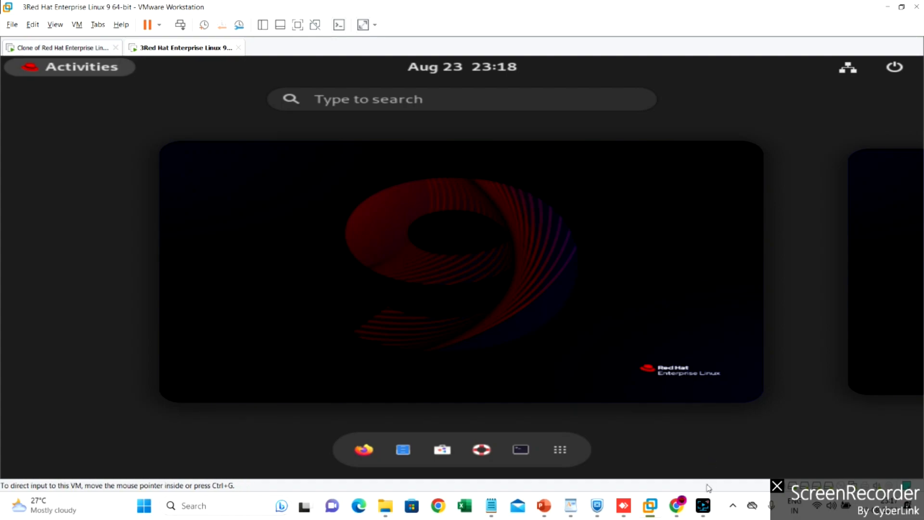
left_click(704, 506)
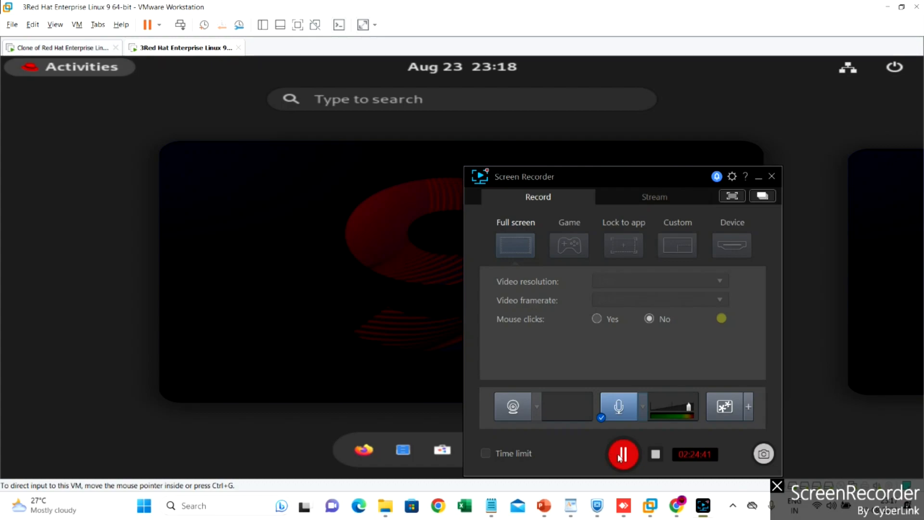